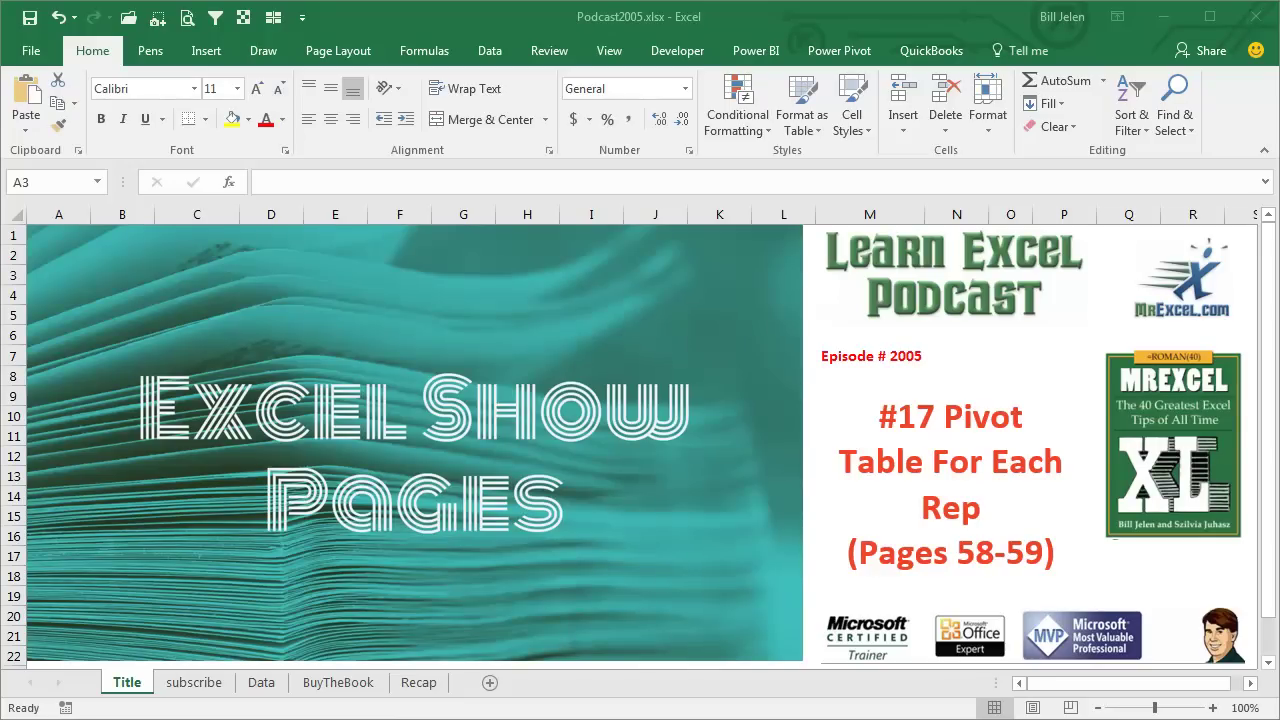
Move from the subscribe sheet to the Data sheet with the customer sales records
{"action": "left_click", "coordinate": [195, 688]}
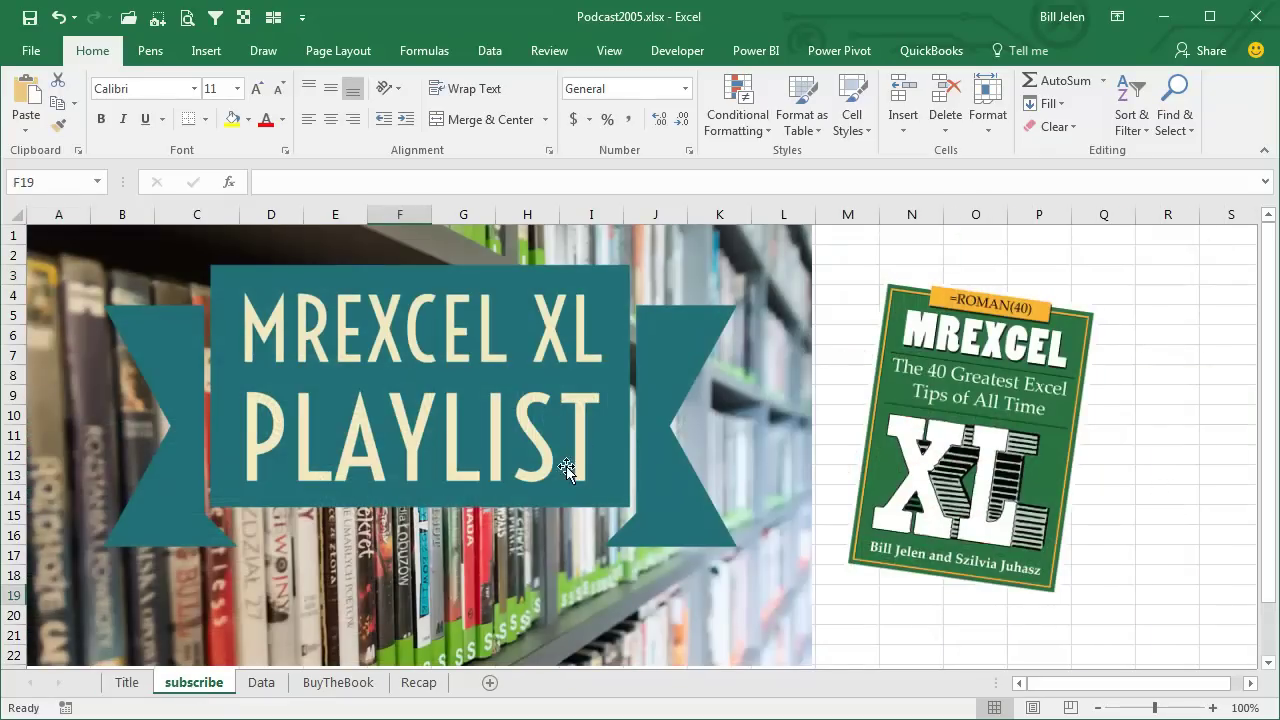
{"action": "left_click", "coordinate": [259, 684]}
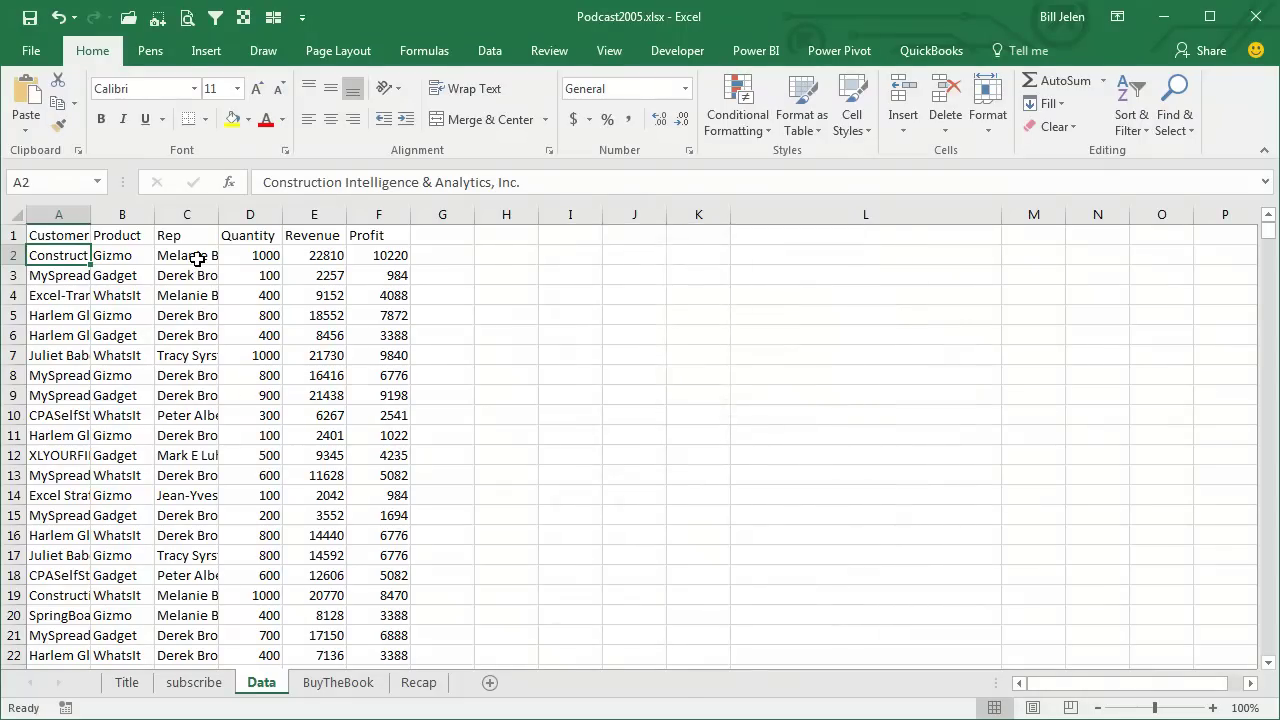
Insert a PivotTable from the sales data on a new worksheet
{"action": "left_click", "coordinate": [205, 51]}
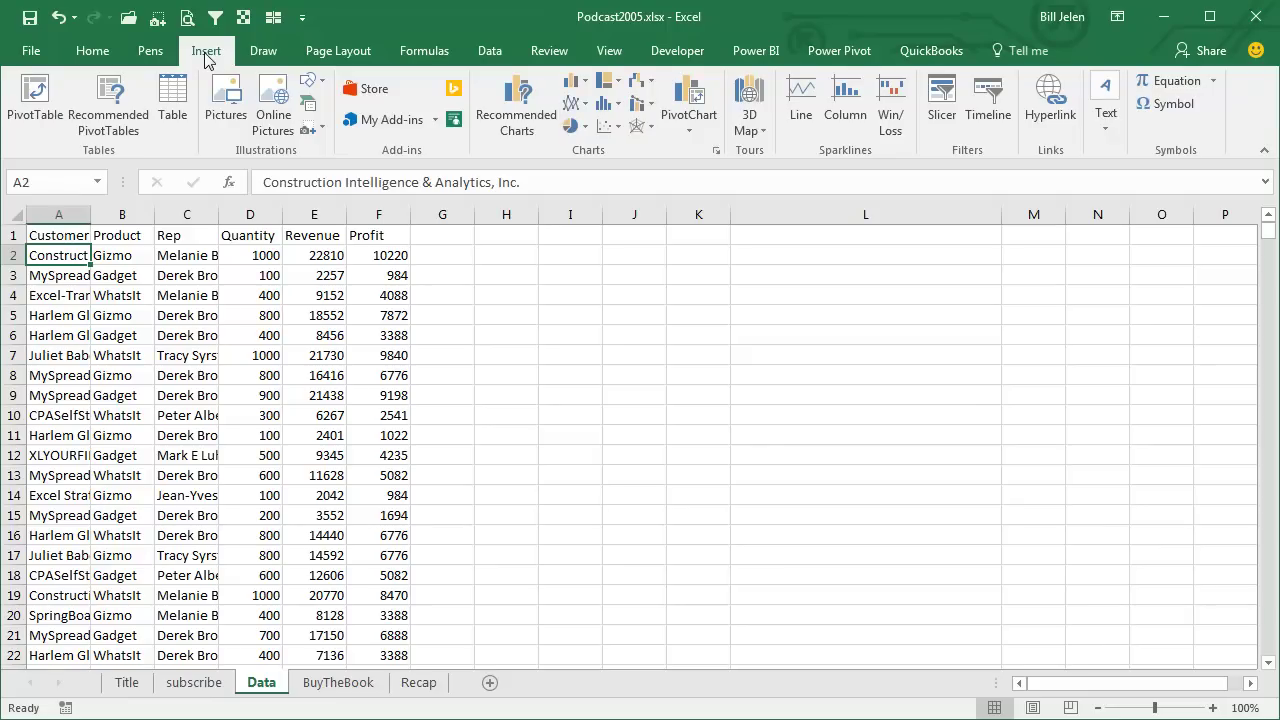
{"action": "left_click", "coordinate": [37, 97]}
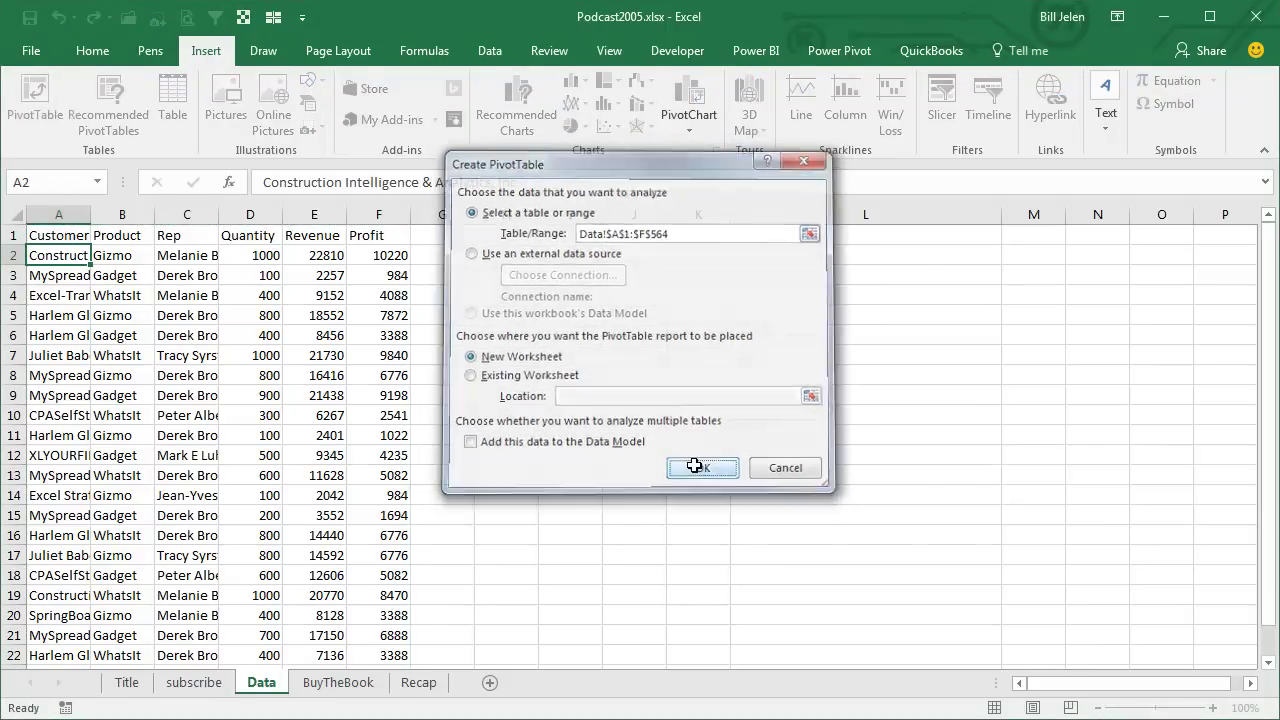
{"action": "left_click", "coordinate": [694, 466]}
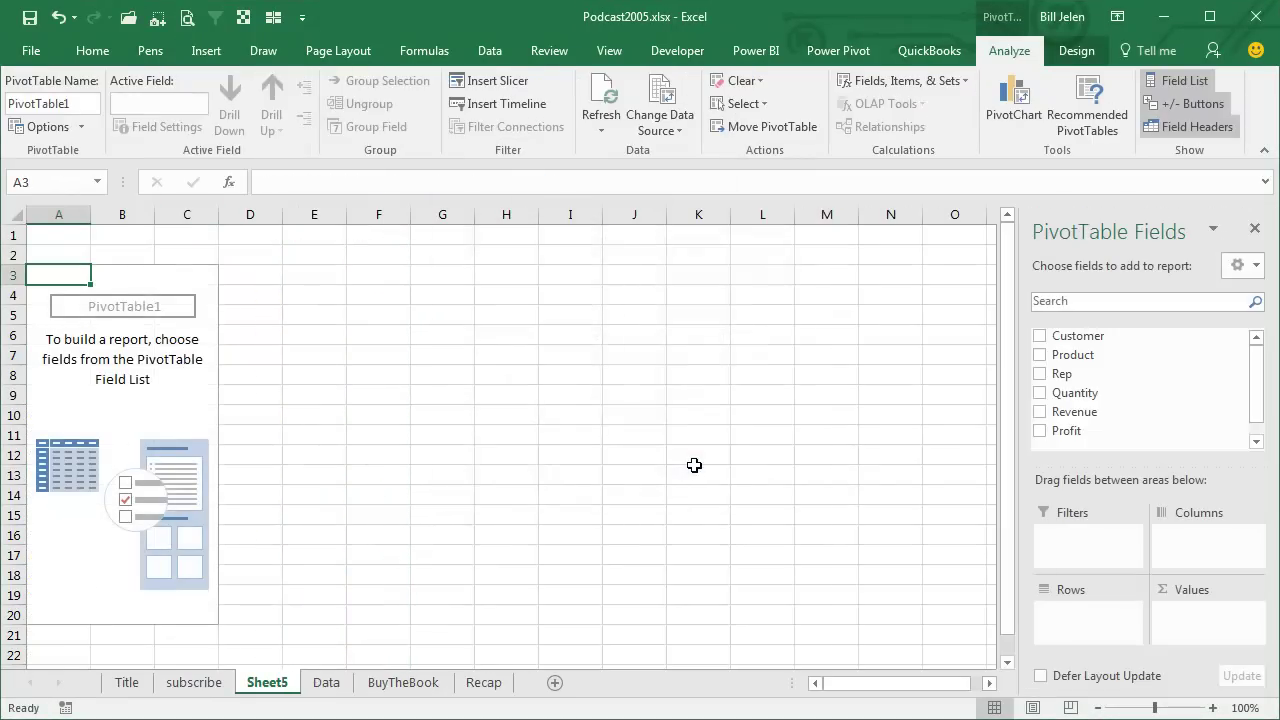
Add Customer and Revenue to the pivot, with Product and Rep as report filters
{"action": "left_click", "coordinate": [1040, 341]}
{"action": "left_click", "coordinate": [1040, 411]}
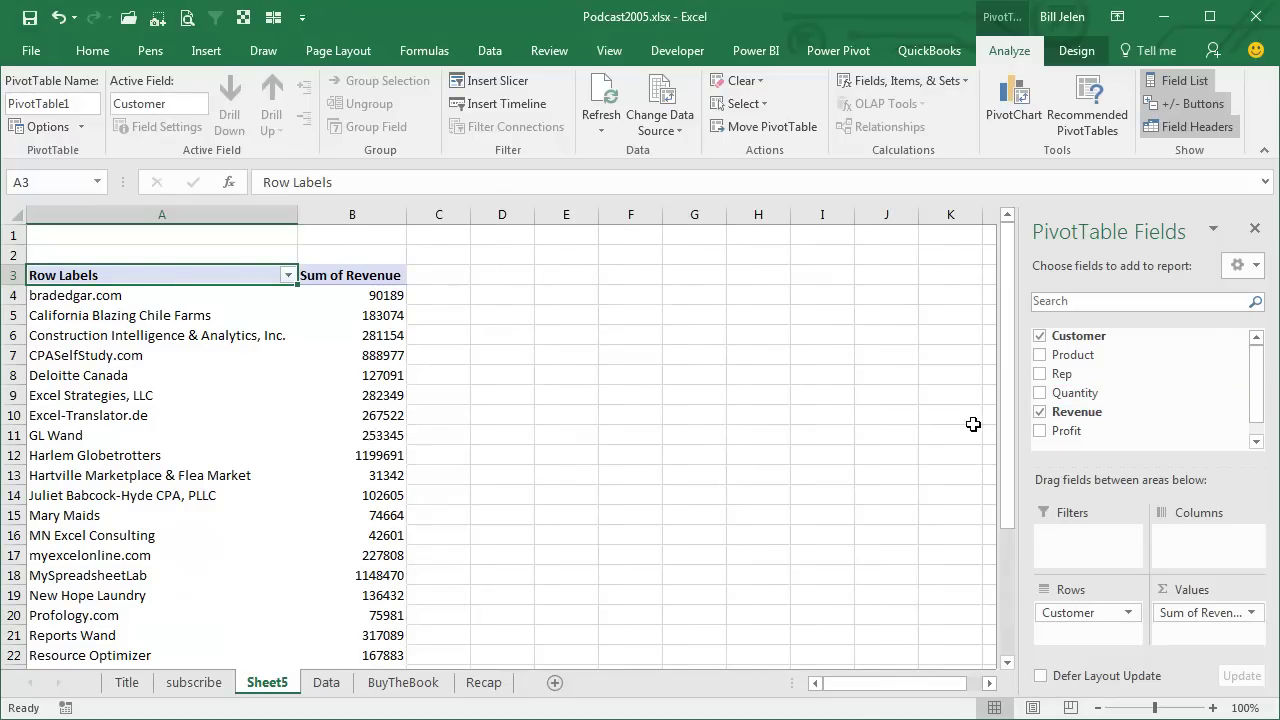
{"action": "left_click_drag", "start_coordinate": [1080, 355], "coordinate": [1075, 537]}
{"action": "left_click_drag", "start_coordinate": [1062, 357], "coordinate": [1085, 550]}
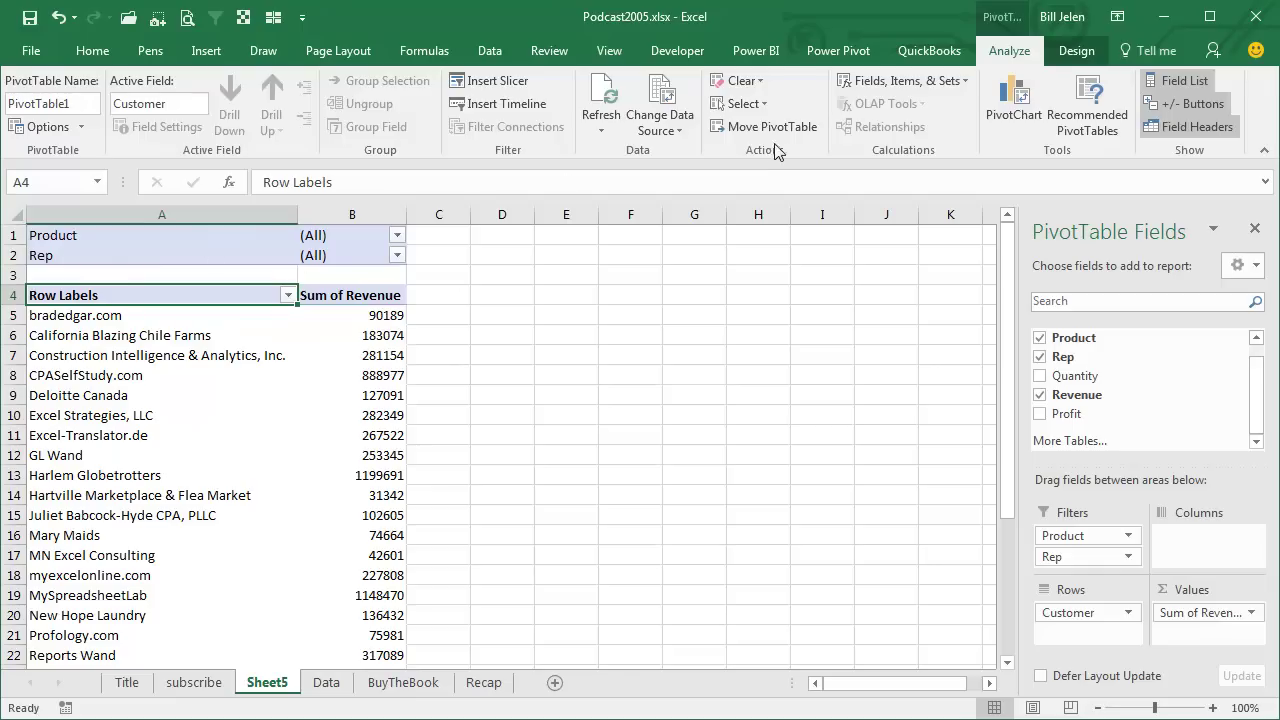
Switch the PivotTable report layout to Tabular Form
{"action": "left_click", "coordinate": [1076, 50]}
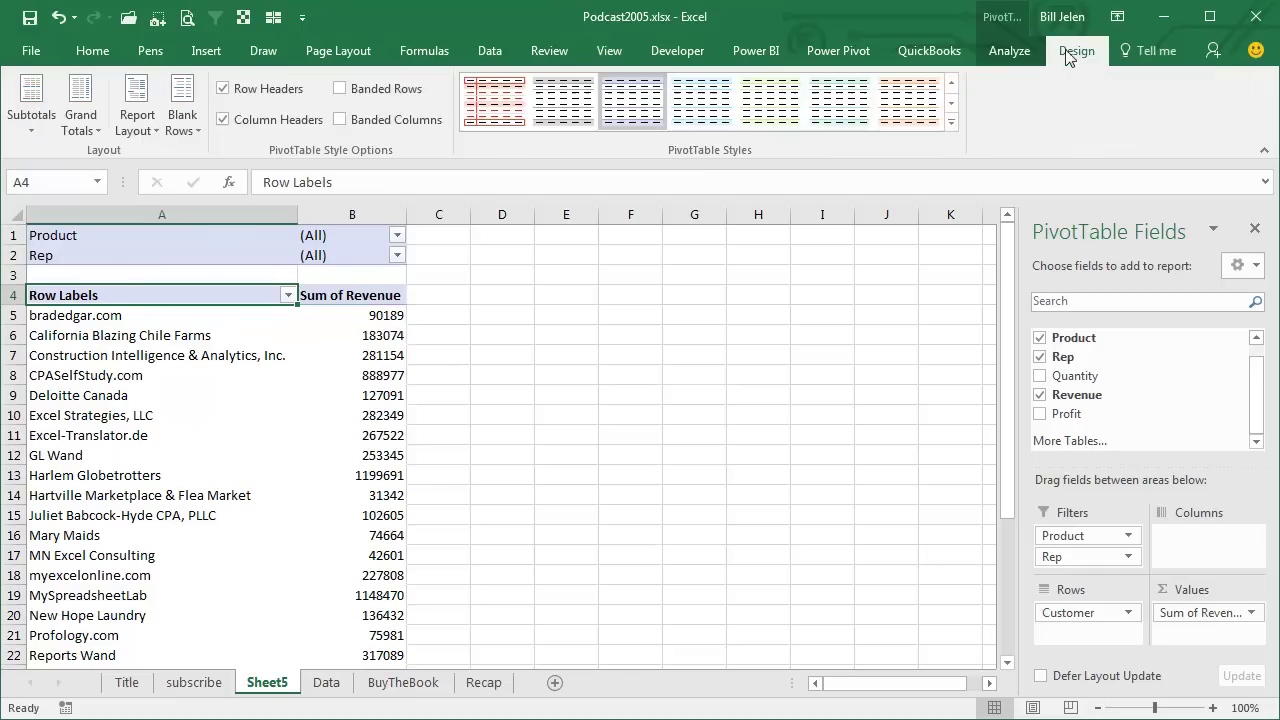
{"action": "left_click", "coordinate": [140, 118]}
{"action": "left_click", "coordinate": [177, 245]}
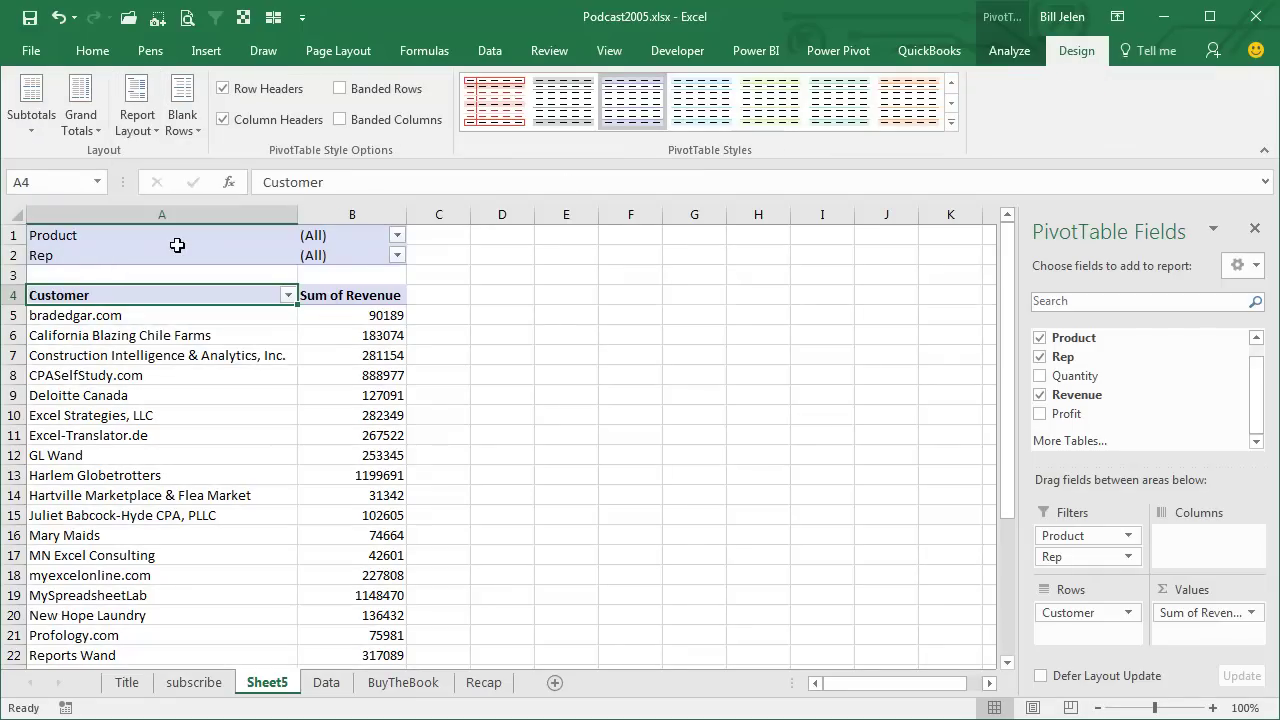
Rename the 'Sum of Revenue' header in B4 to 'Revenue'
{"action": "left_click", "coordinate": [387, 295]}
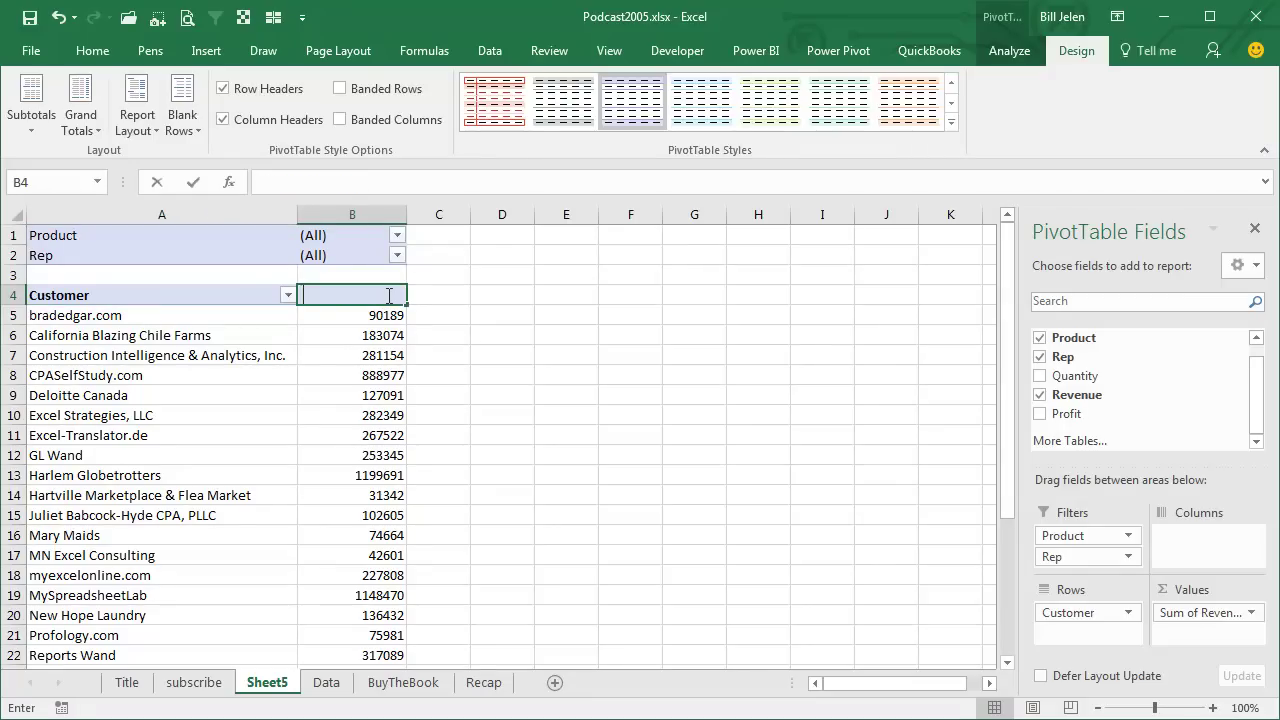
{"action": "type", "text": "Revenue"}
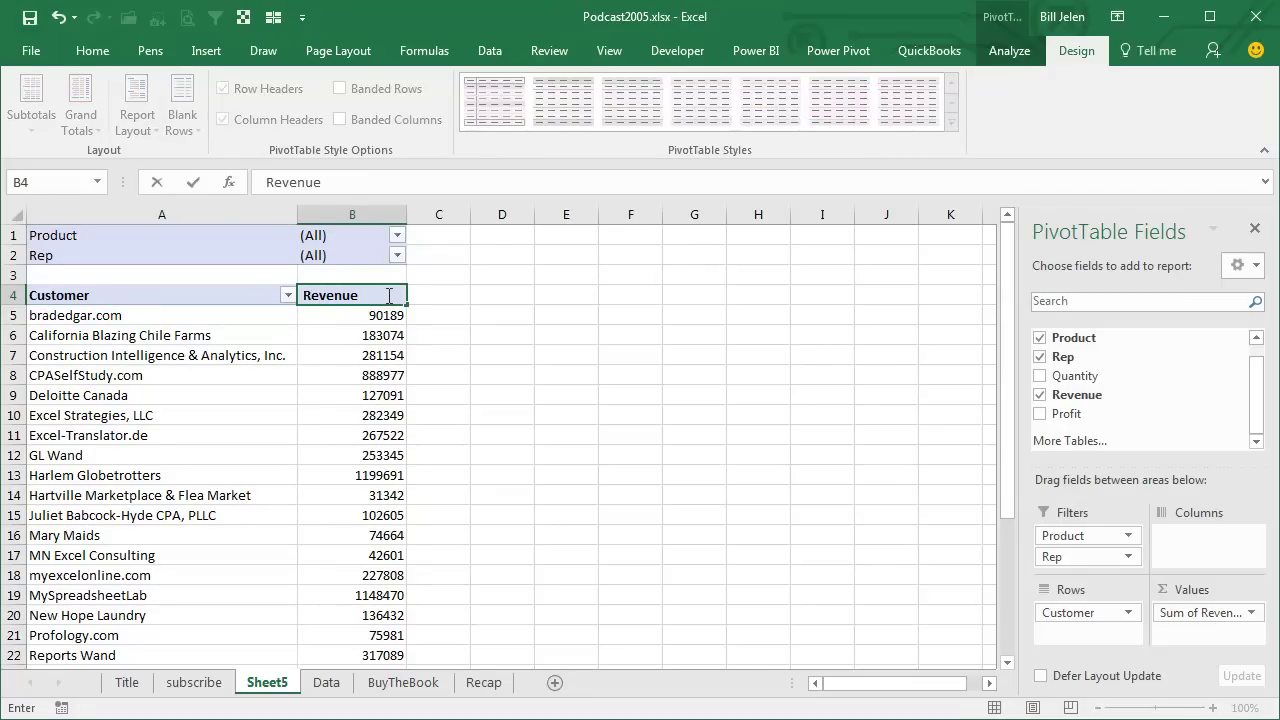
{"action": "key", "text": "Return"}
{"action": "left_click", "coordinate": [387, 295]}
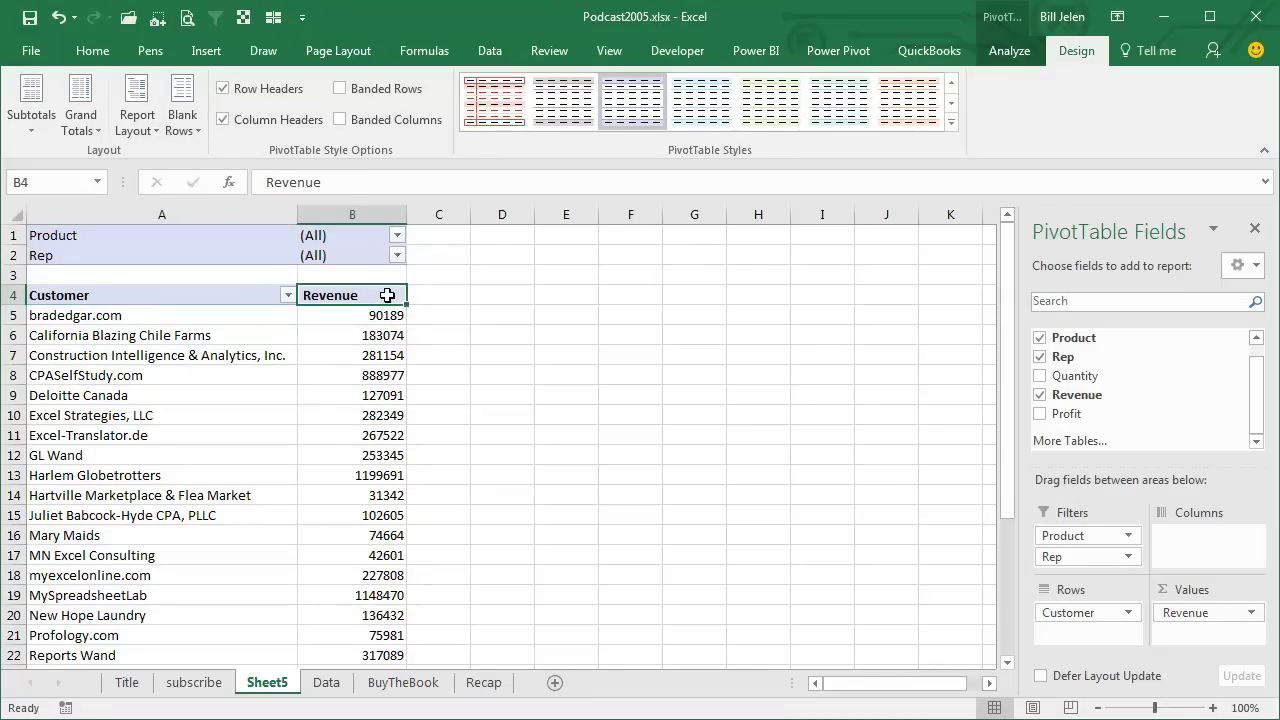
Right-align the B4 header and format B5 through Grand Total as 0-decimal Currency
{"action": "left_click", "coordinate": [101, 52]}
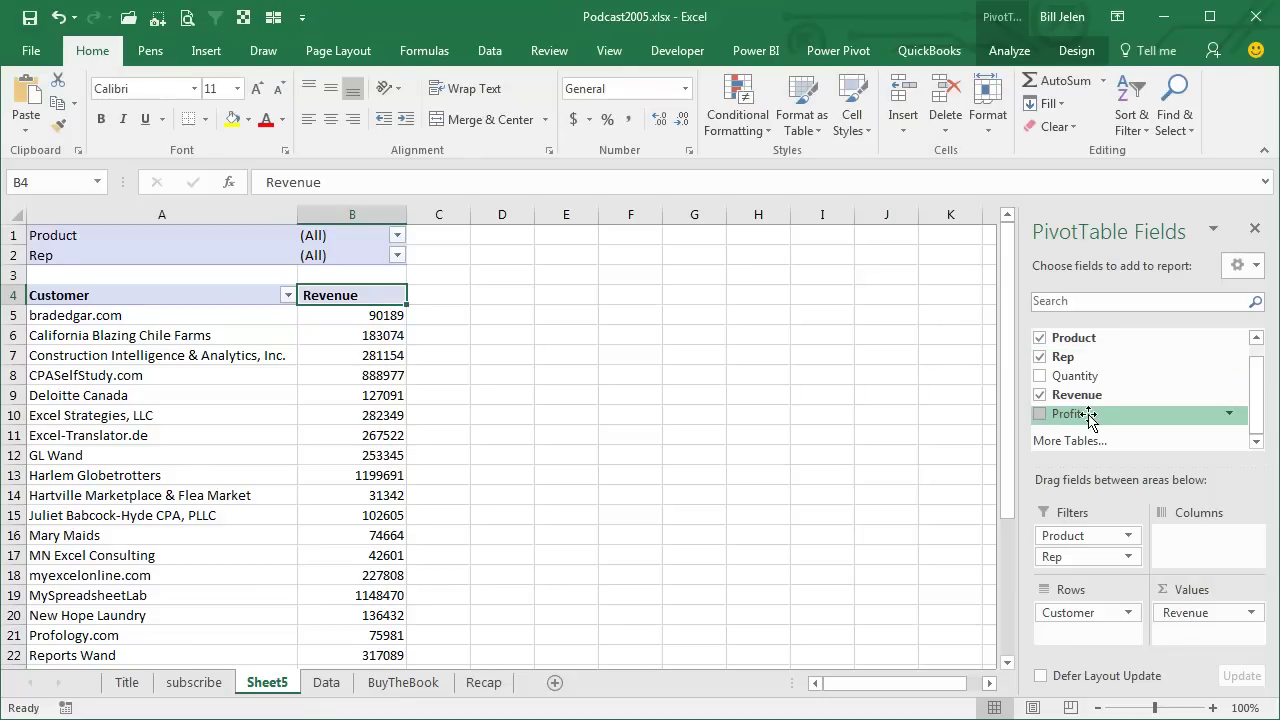
{"action": "left_click", "coordinate": [353, 122]}
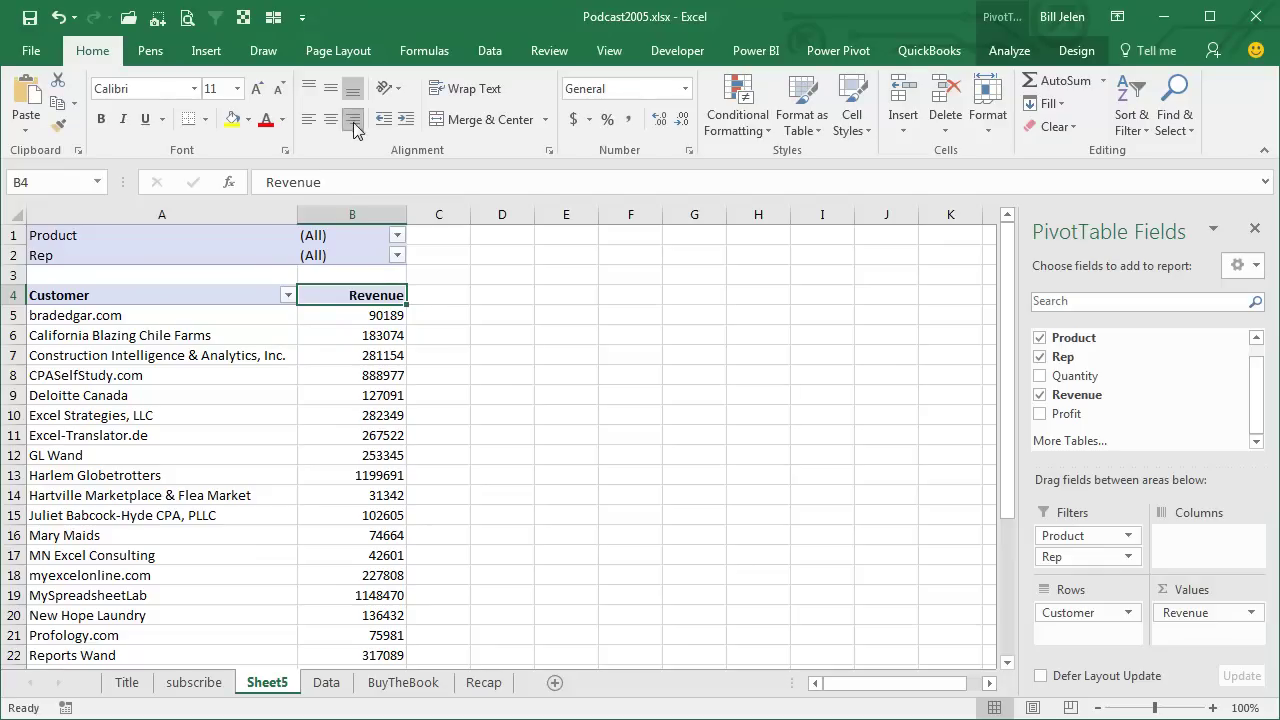
{"action": "left_click", "coordinate": [385, 317]}
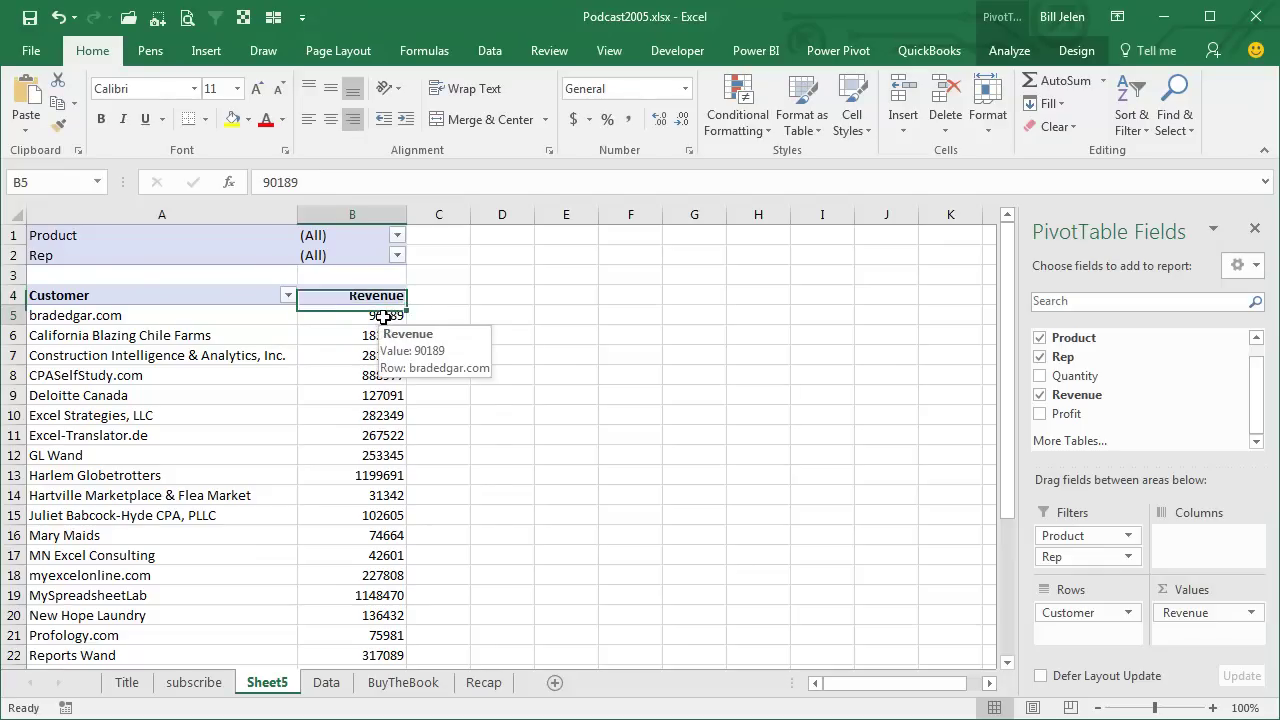
{"action": "key", "text": "ctrl+shift+Down"}
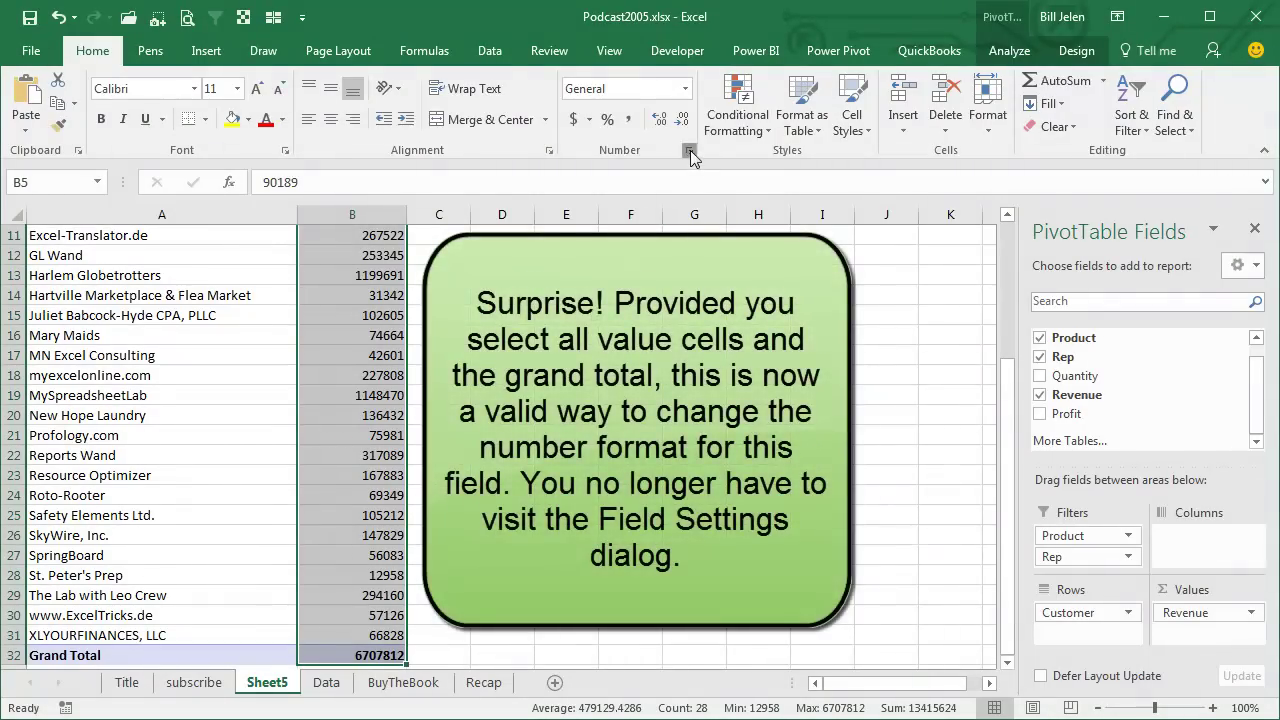
{"action": "left_click", "coordinate": [689, 150]}
{"action": "left_click", "coordinate": [432, 206]}
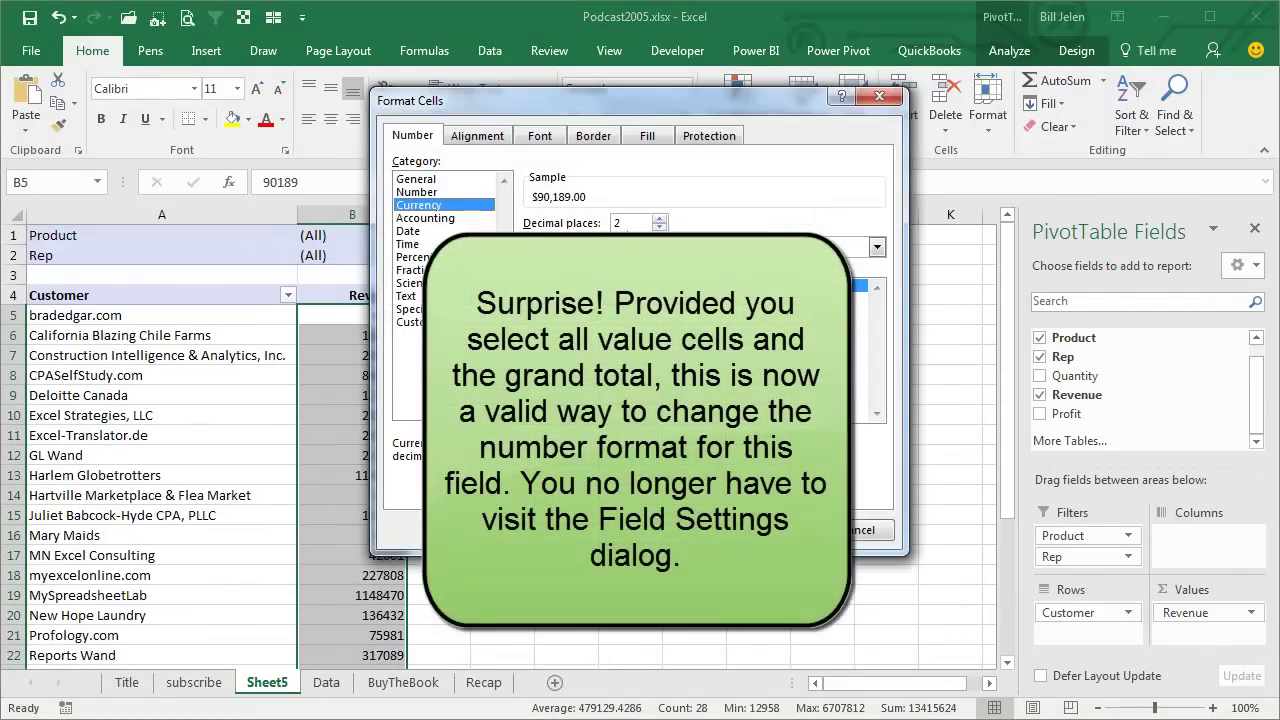
{"action": "left_click", "coordinate": [659, 228]}
{"action": "left_click", "coordinate": [659, 228]}
{"action": "key", "text": "Return"}
{"action": "key", "text": "Down"}
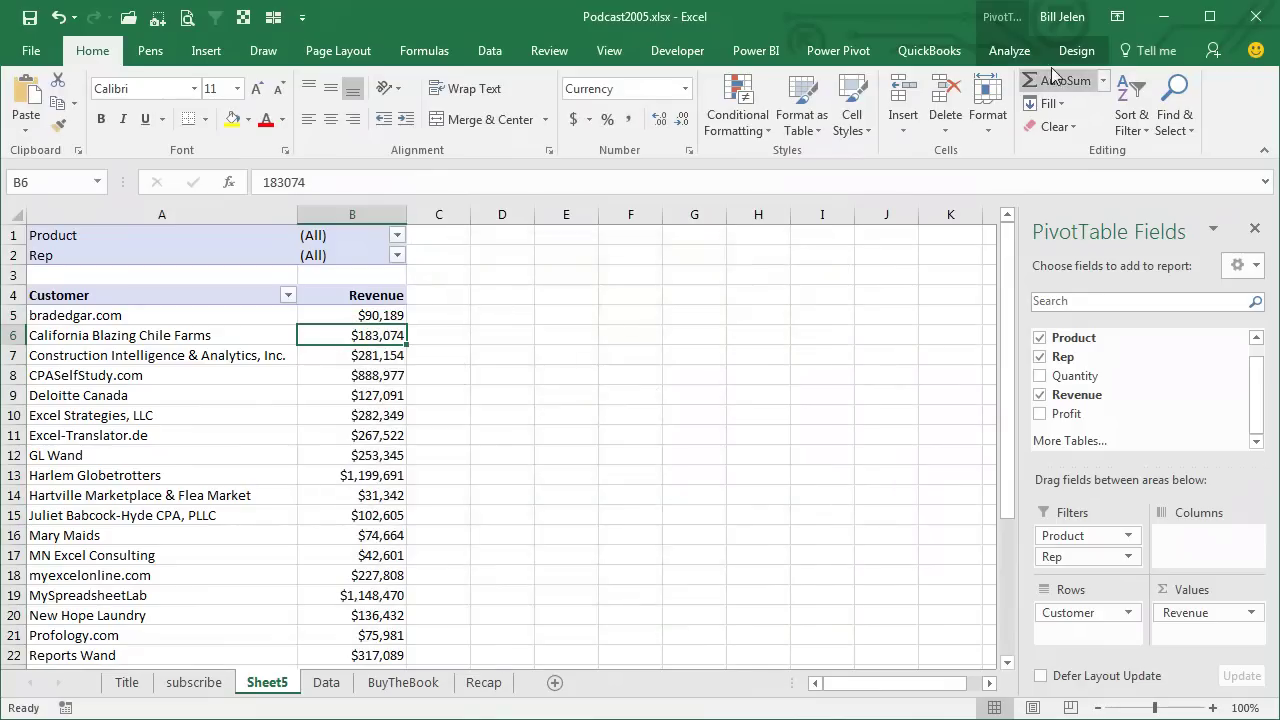
Turn on banded rows, apply a dark teal PivotTable style, and check the Rep filter list
{"action": "left_click", "coordinate": [1077, 50]}
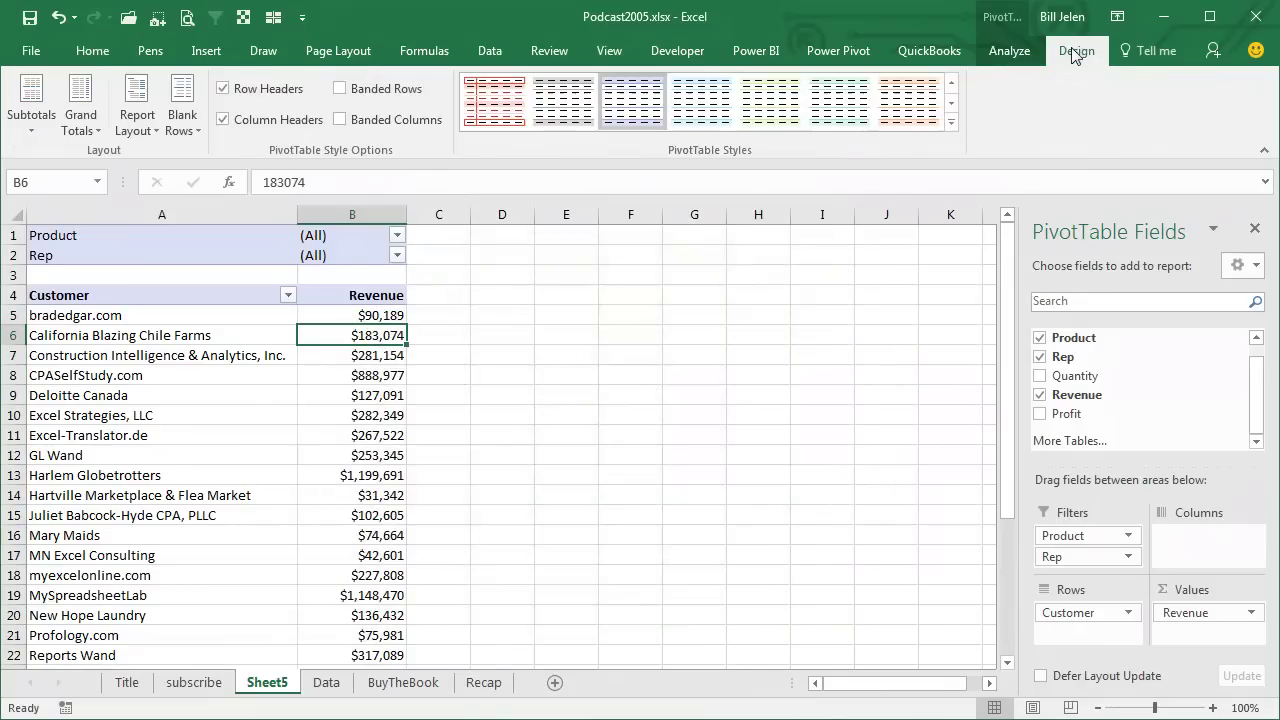
{"action": "left_click", "coordinate": [370, 88]}
{"action": "left_click", "coordinate": [951, 122]}
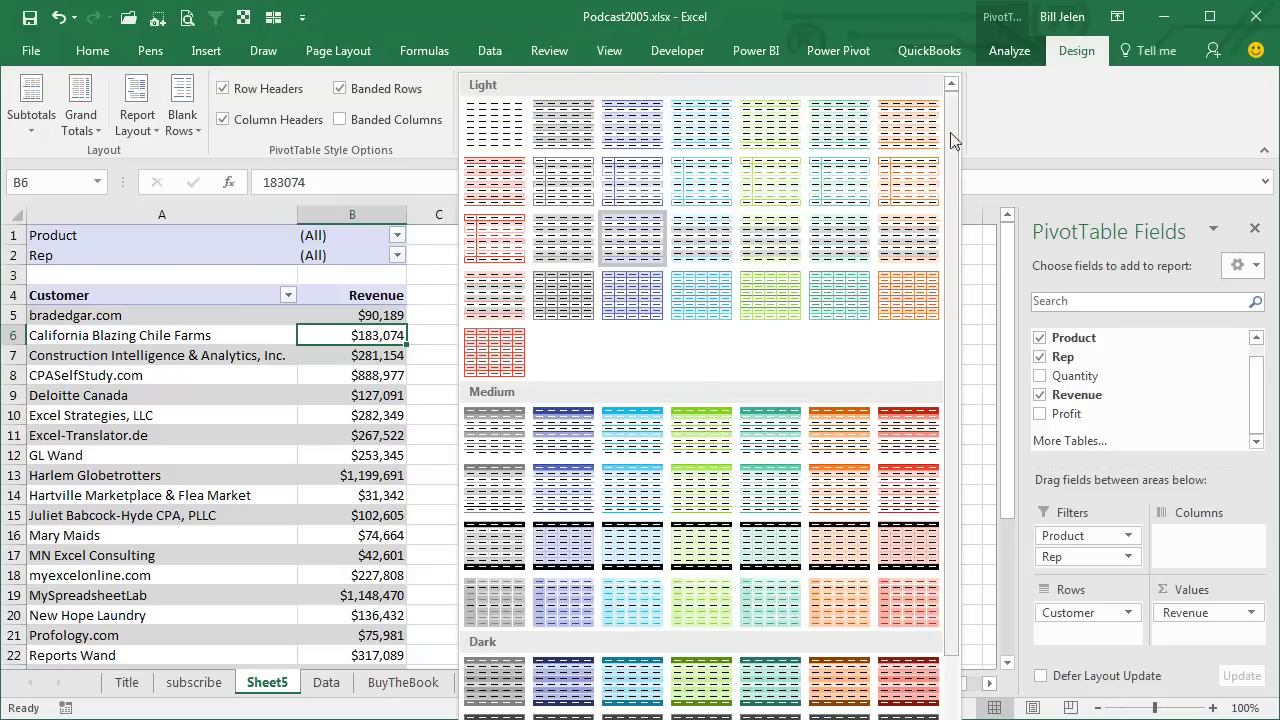
{"action": "left_click", "coordinate": [775, 685]}
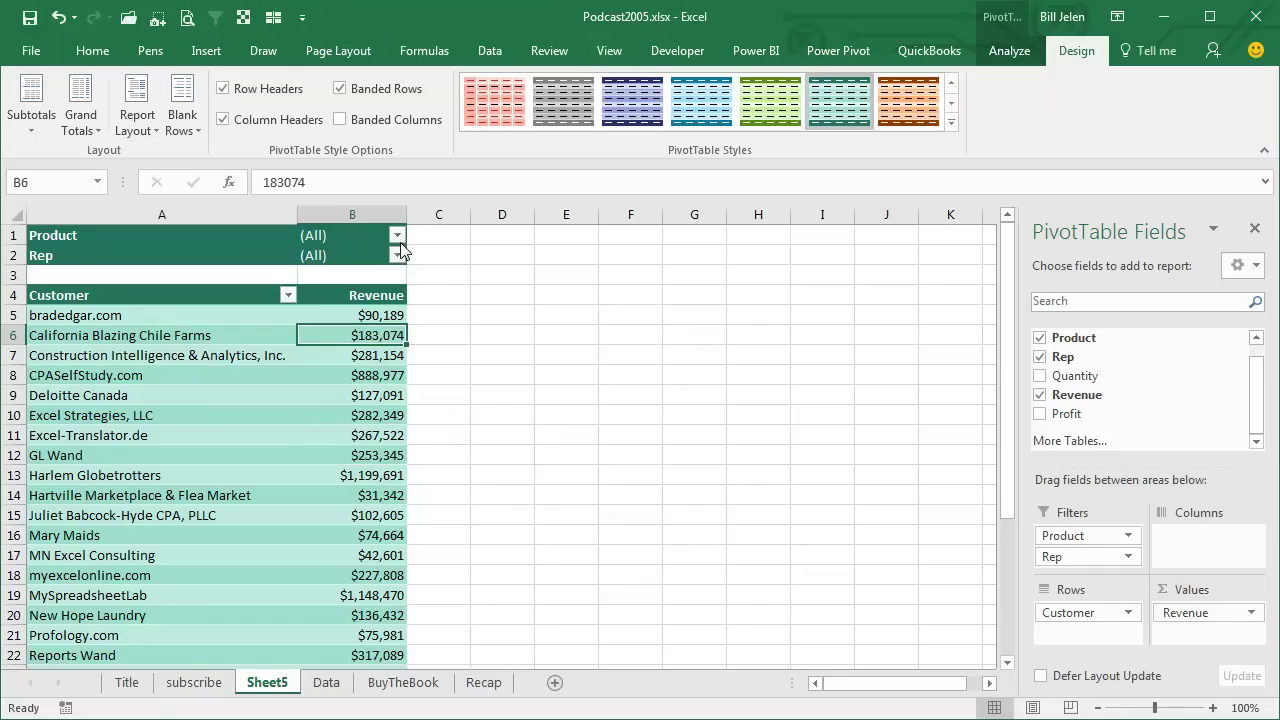
{"action": "left_click", "coordinate": [398, 255]}
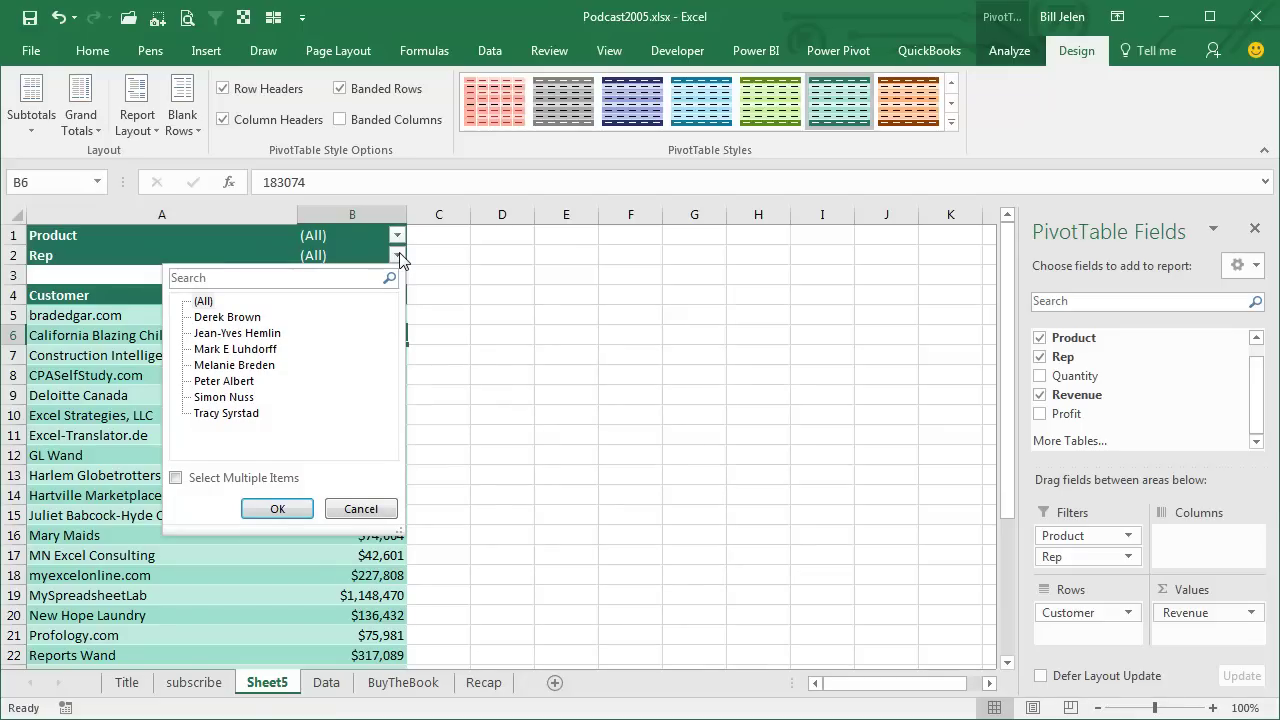
{"action": "left_click", "coordinate": [398, 256]}
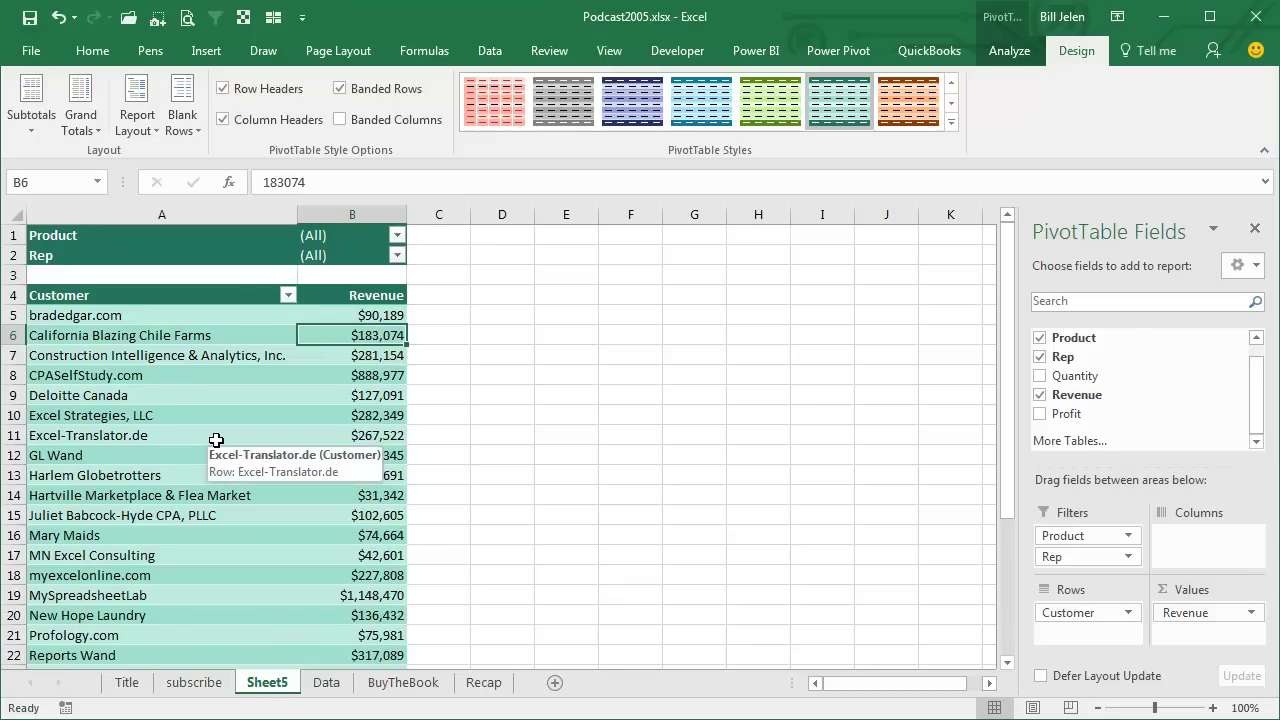
Run Show Report Filter Pages on the Rep field to create one sheet per rep
{"action": "left_click", "coordinate": [1009, 50]}
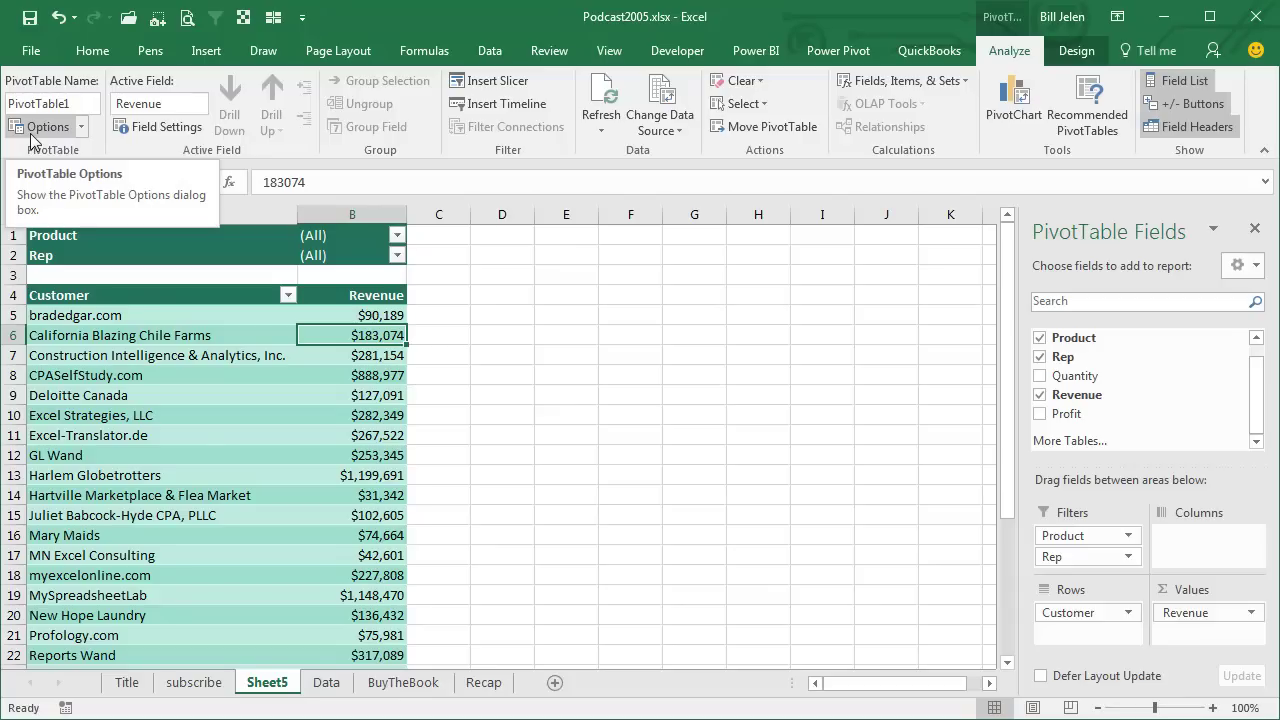
{"action": "left_click", "coordinate": [82, 133]}
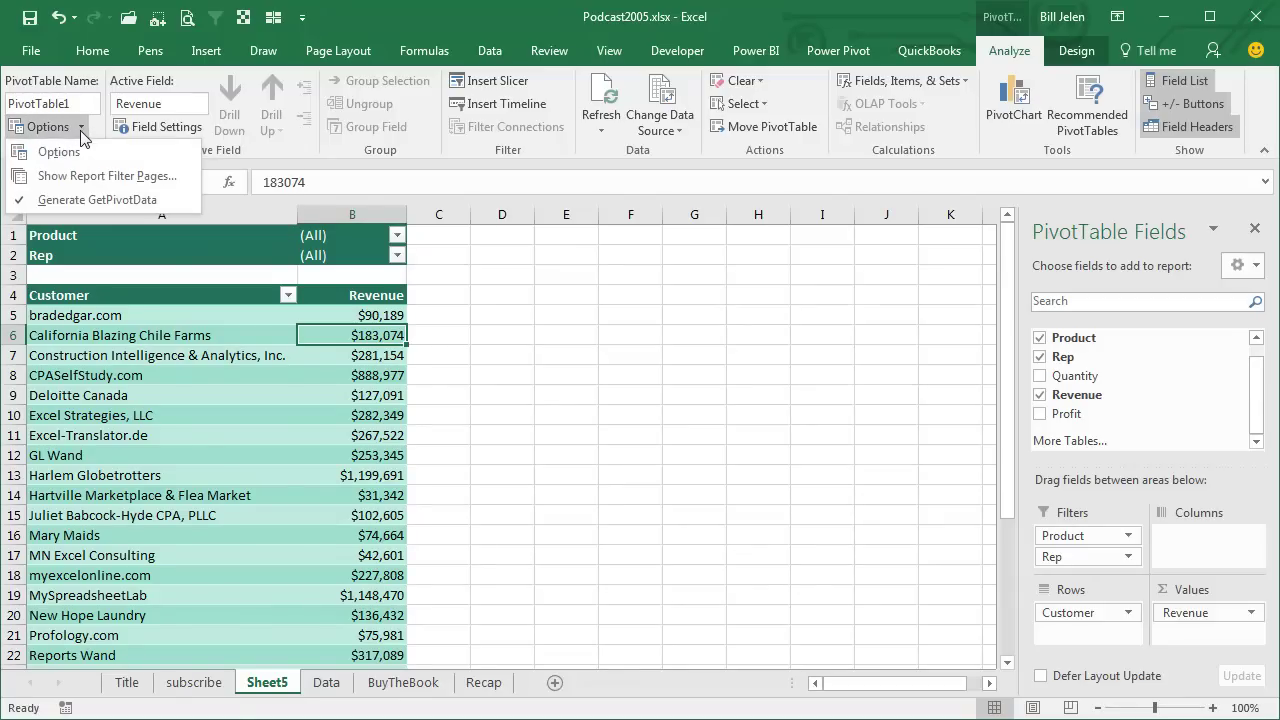
{"action": "left_click", "coordinate": [76, 176]}
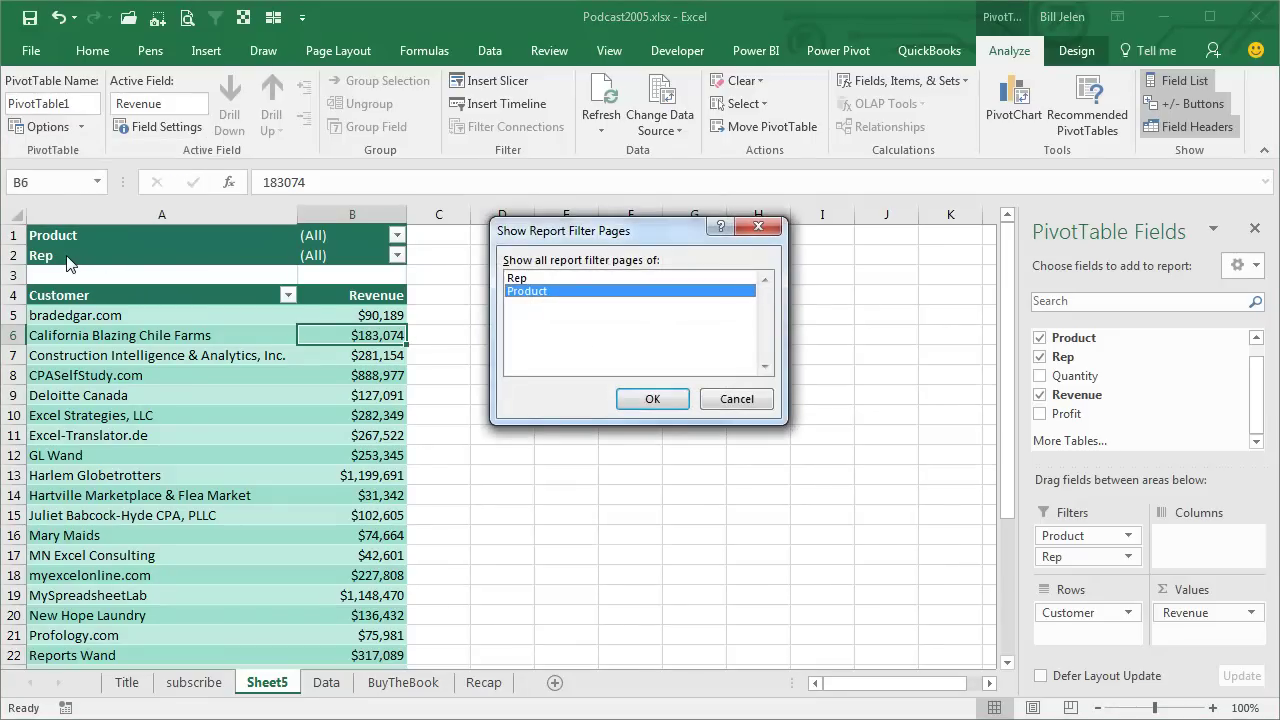
{"action": "left_click", "coordinate": [524, 279]}
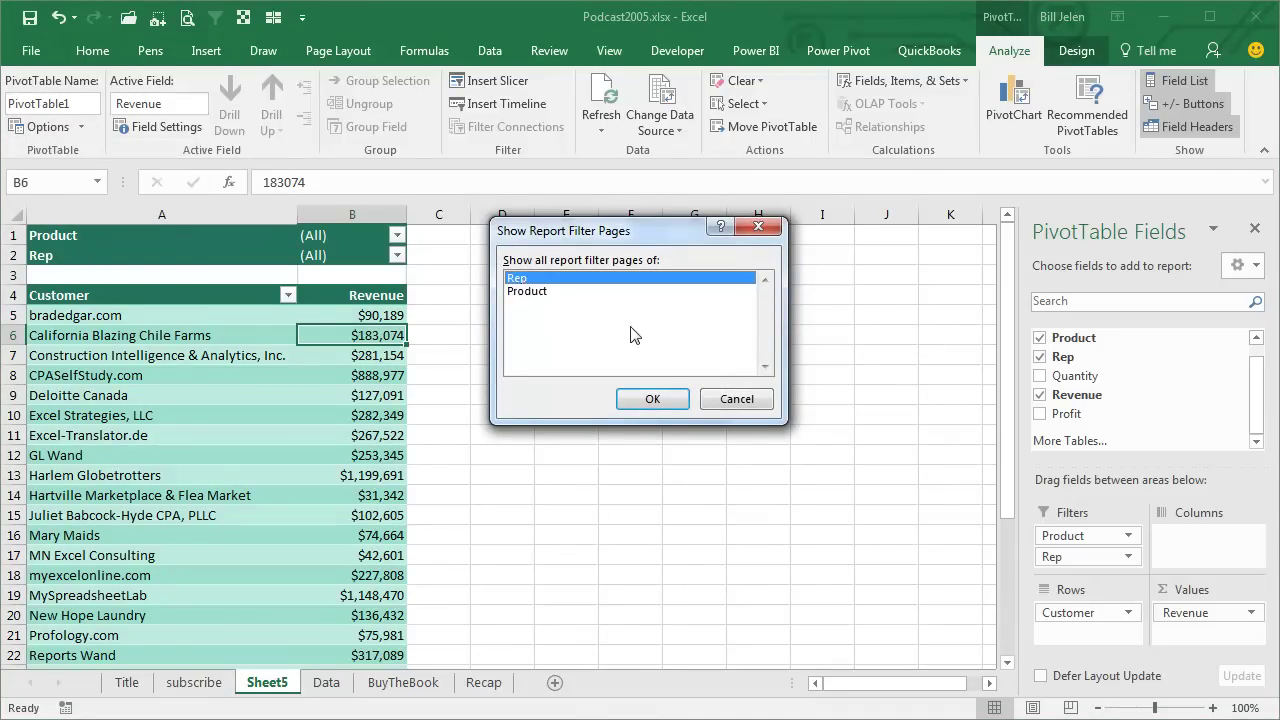
{"action": "left_click", "coordinate": [651, 400]}
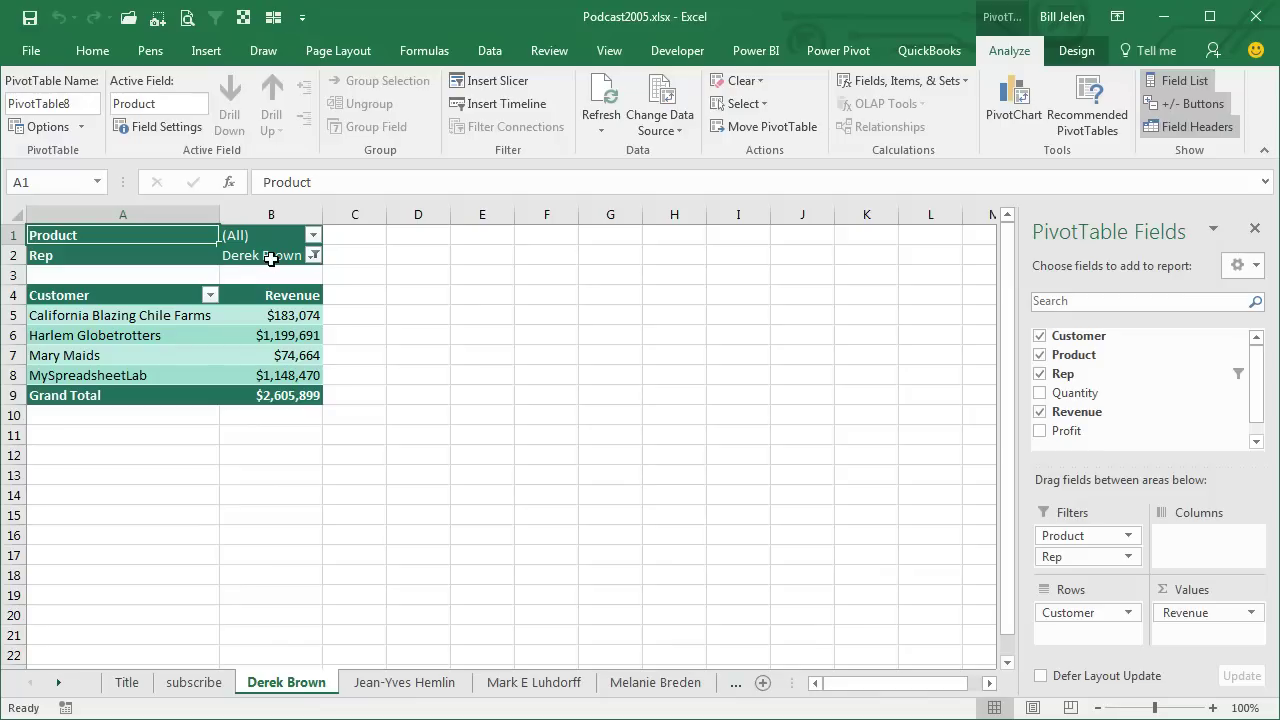
{"action": "left_click", "coordinate": [386, 690]}
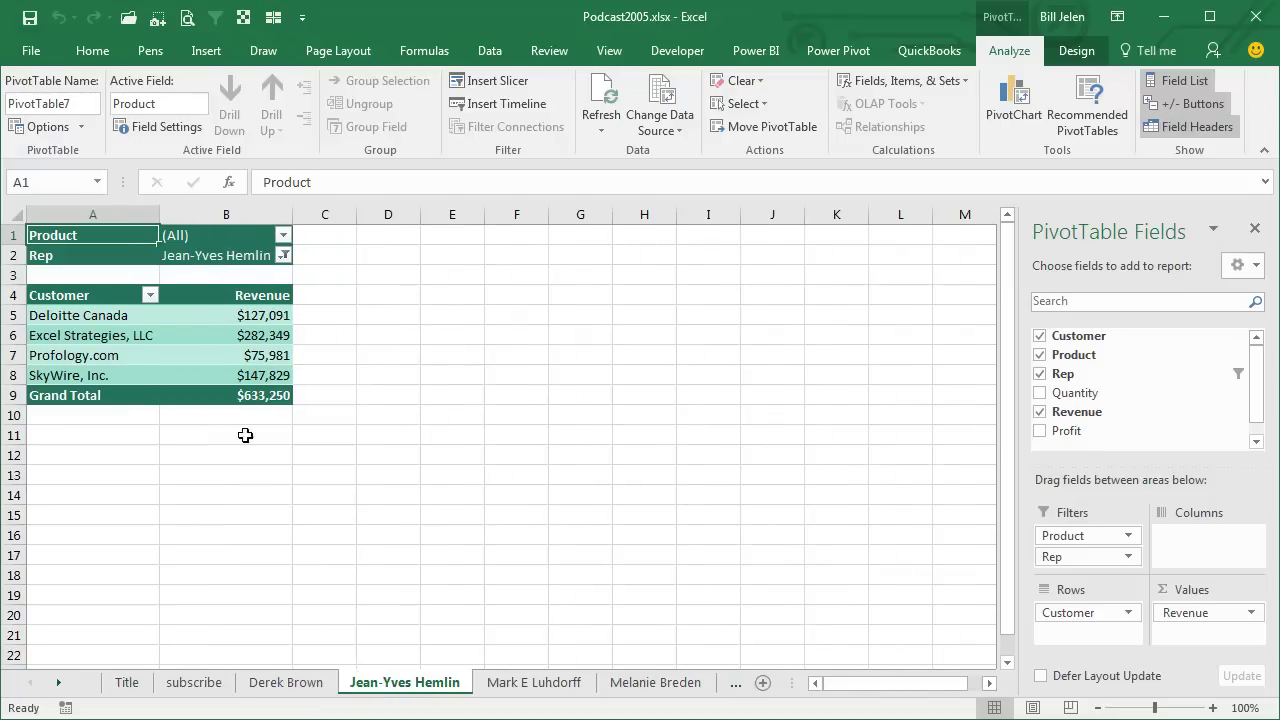
{"action": "left_click", "coordinate": [535, 684]}
{"action": "left_click", "coordinate": [624, 688]}
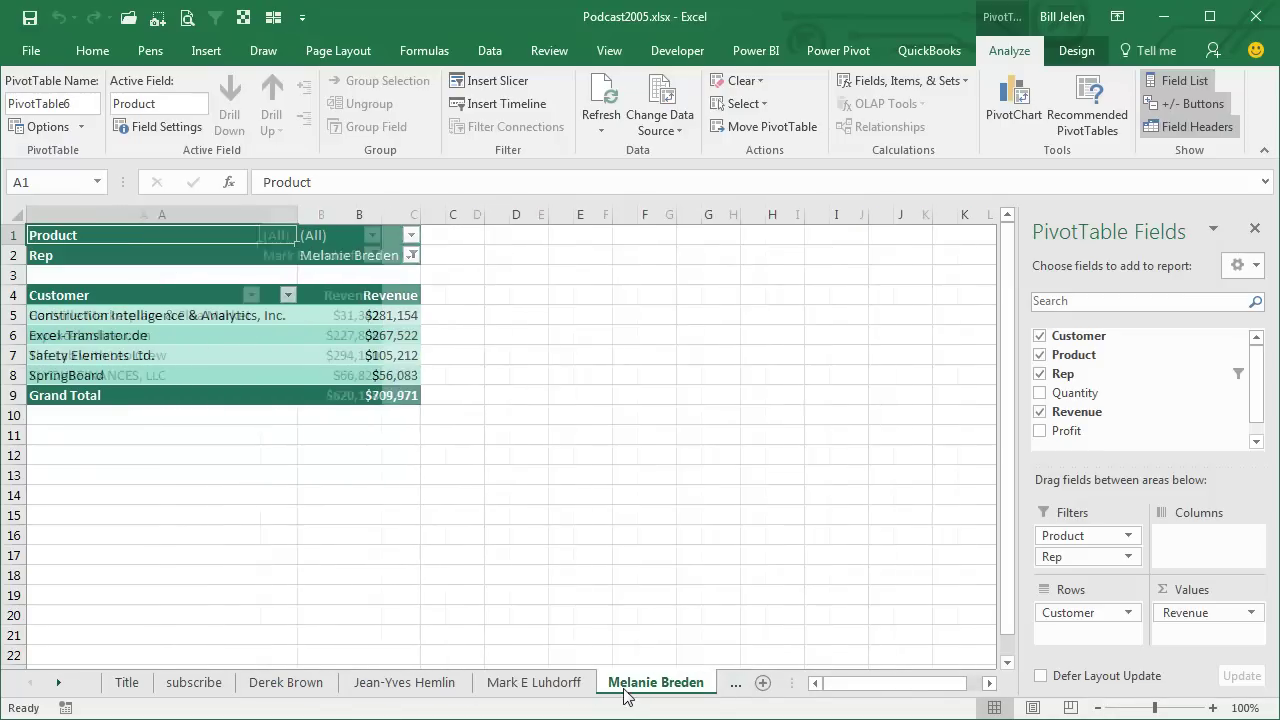
{"action": "left_click", "coordinate": [57, 682]}
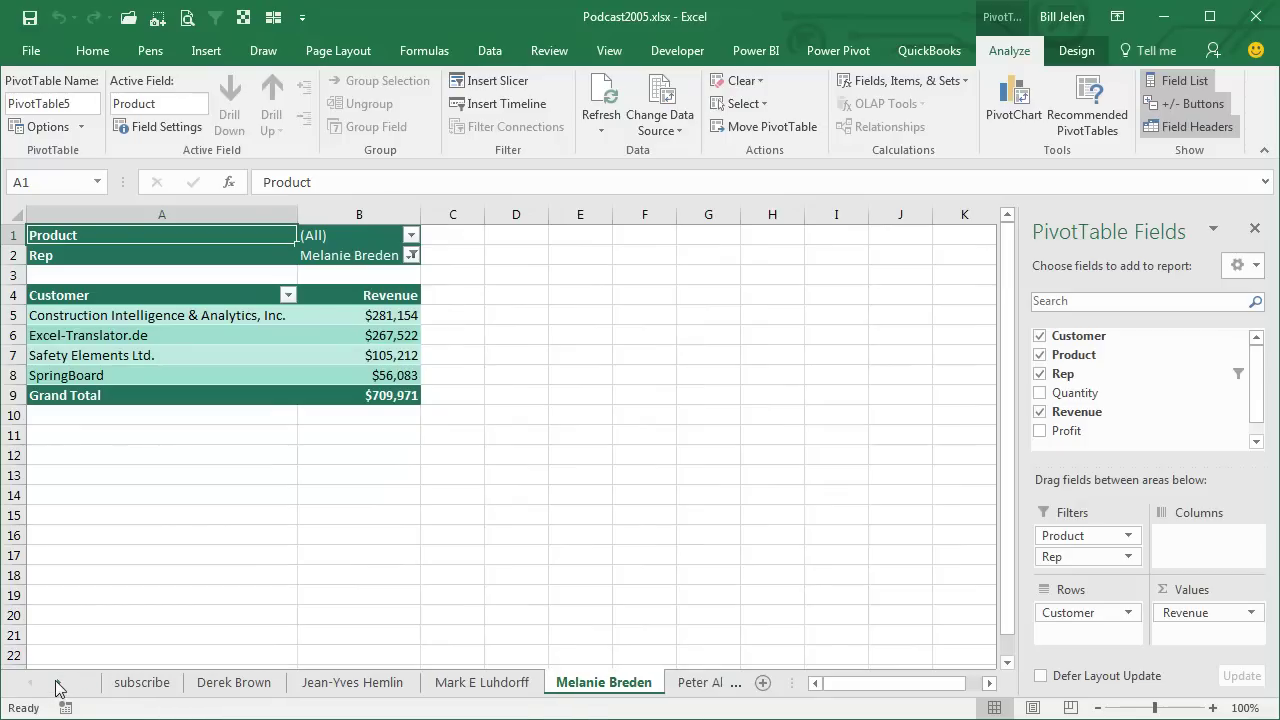
{"action": "left_click", "coordinate": [57, 686]}
Check the Peter Albert, Simon Nuss and Tracy Syrstad sheets, then return to Sheet5
{"action": "left_click", "coordinate": [394, 682]}
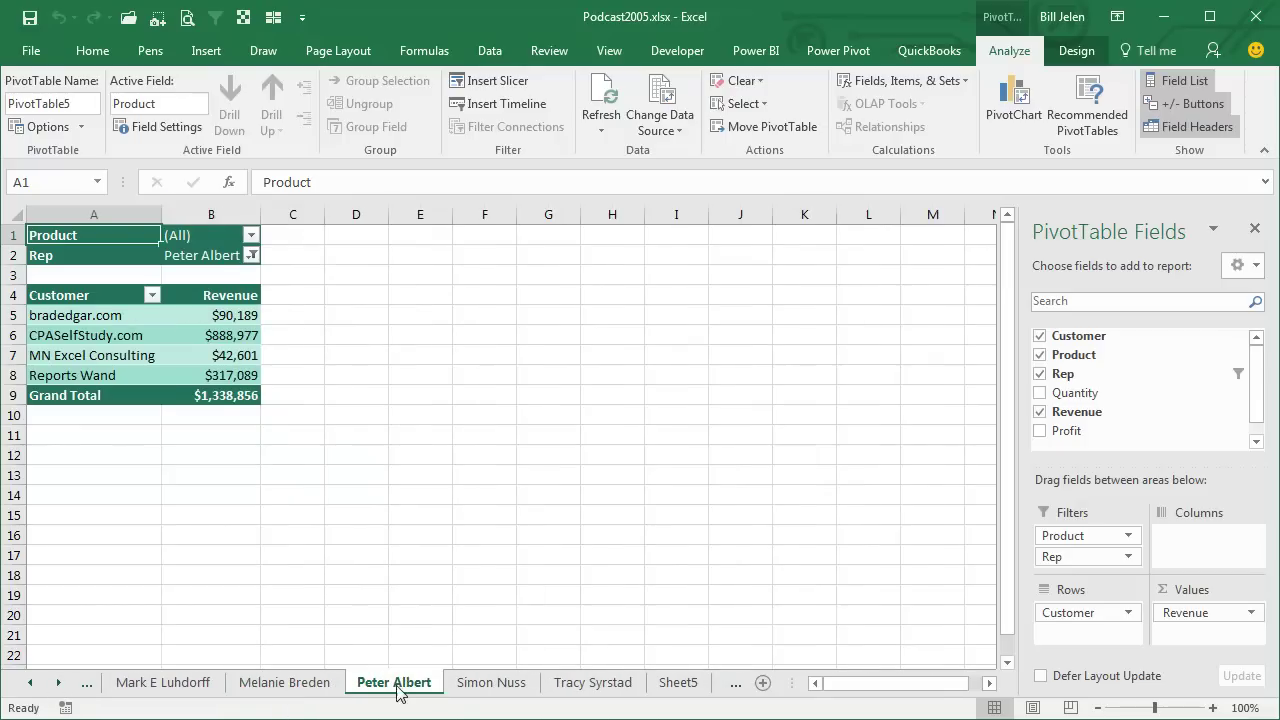
{"action": "left_click", "coordinate": [492, 690]}
{"action": "left_click", "coordinate": [580, 690]}
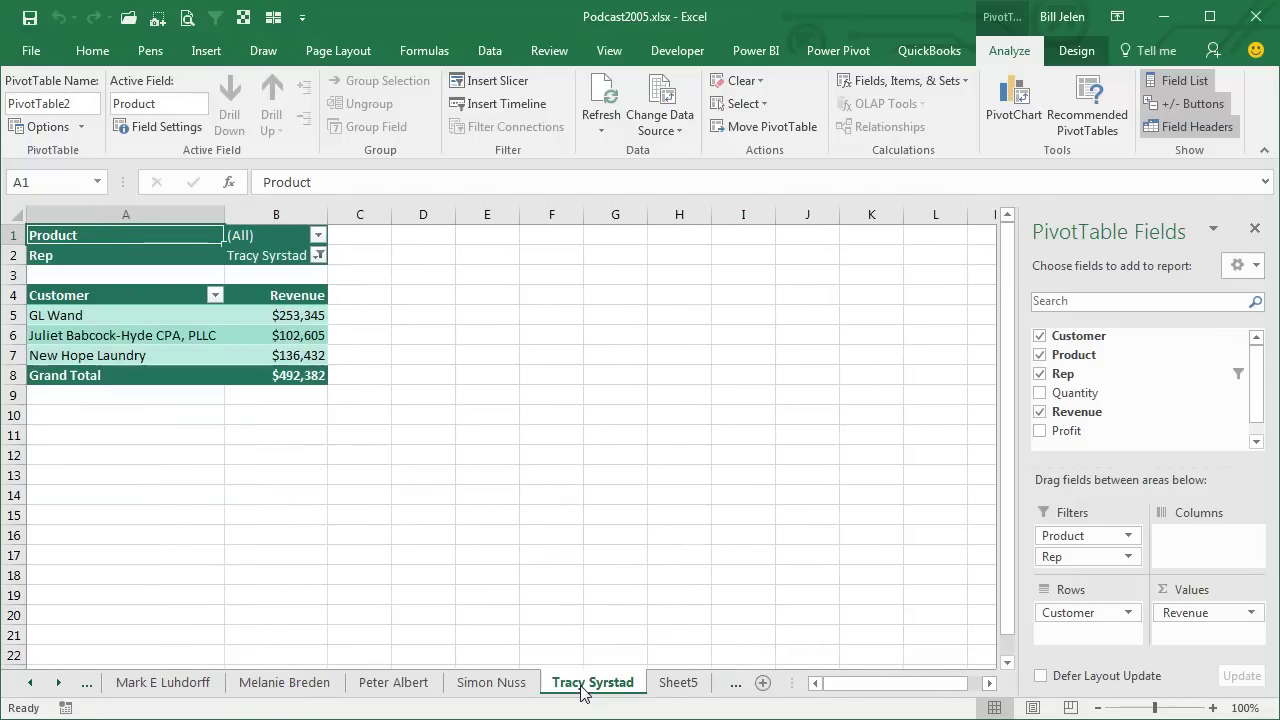
{"action": "left_click", "coordinate": [678, 683]}
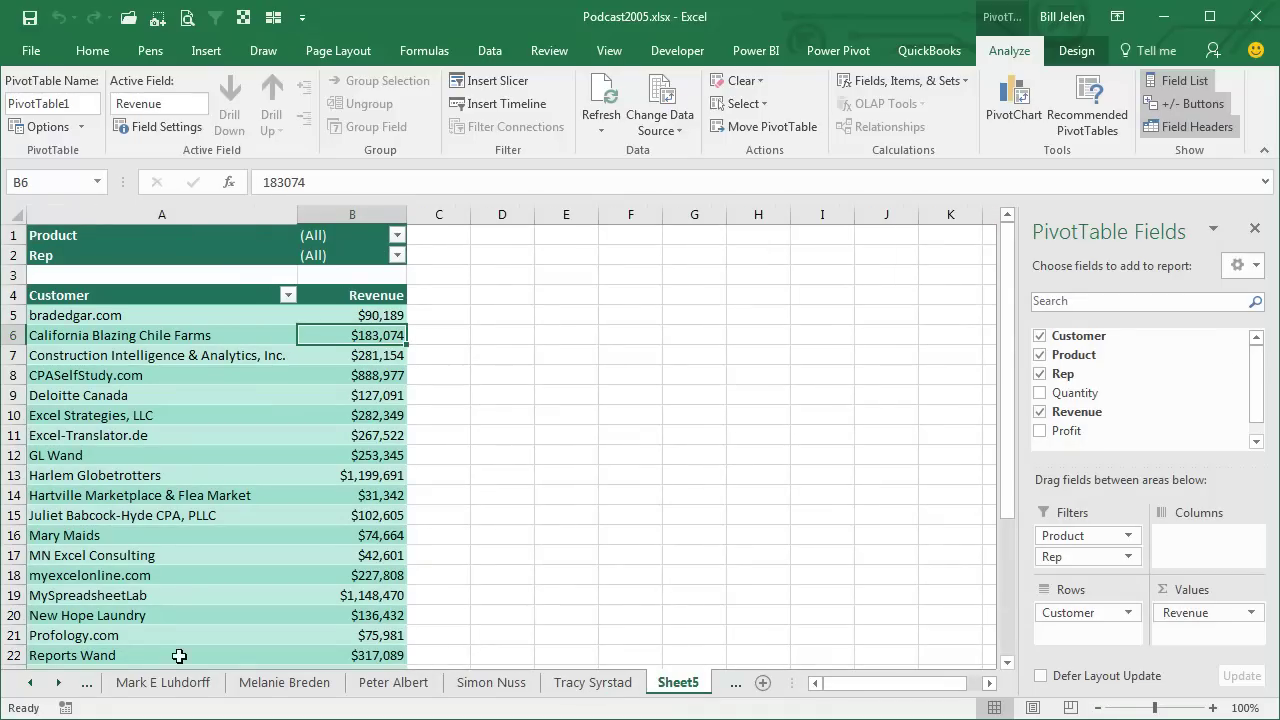
{"action": "left_click", "coordinate": [60, 683]}
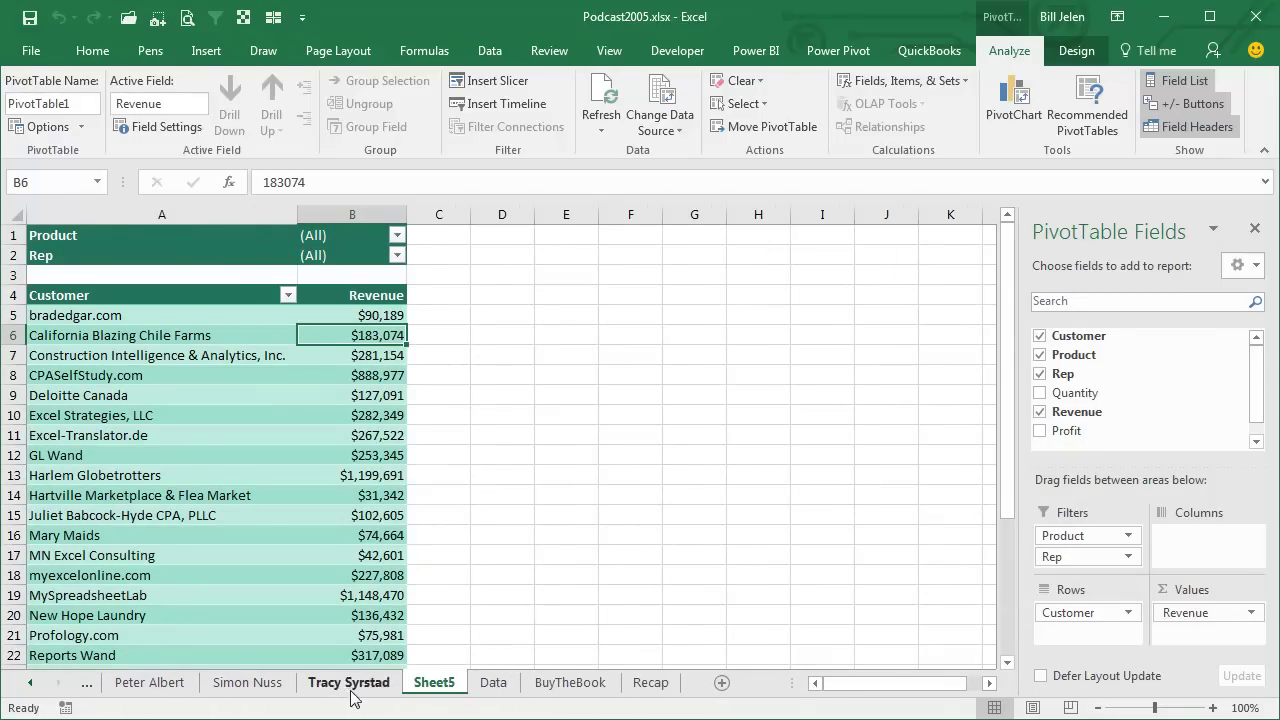
Switch to the BuyTheBook promo sheet
{"action": "left_click", "coordinate": [551, 685]}
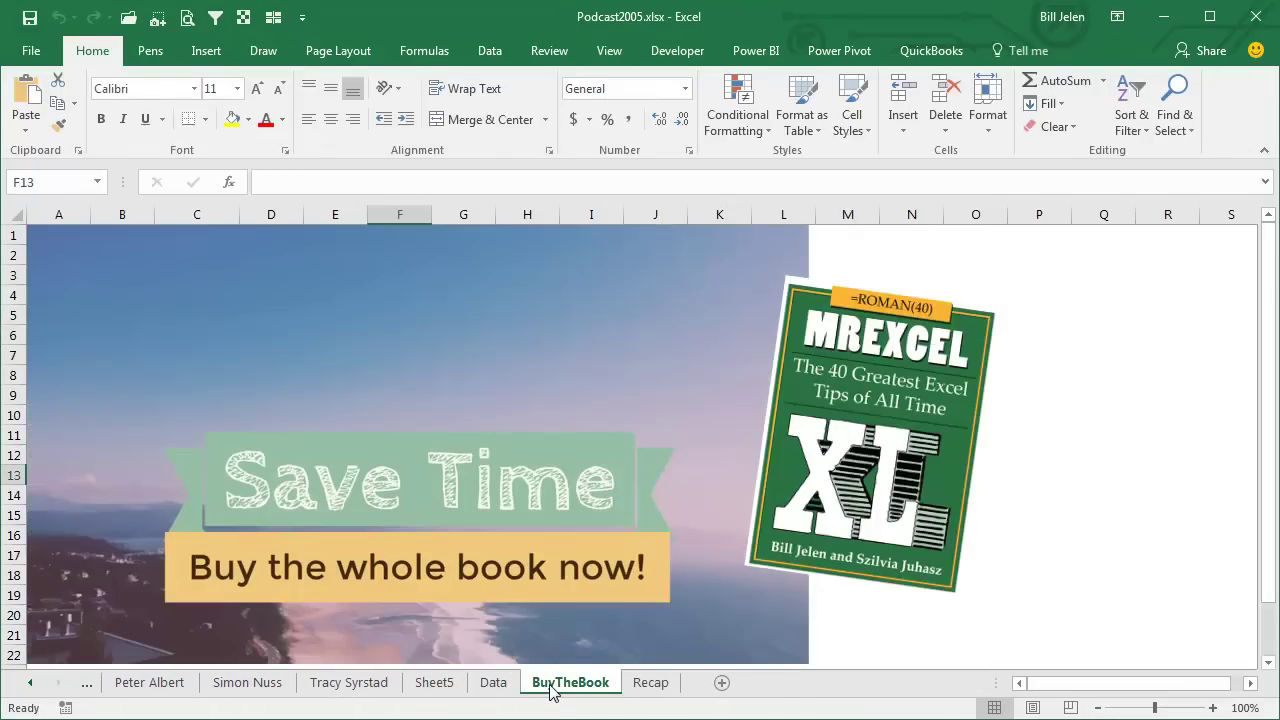